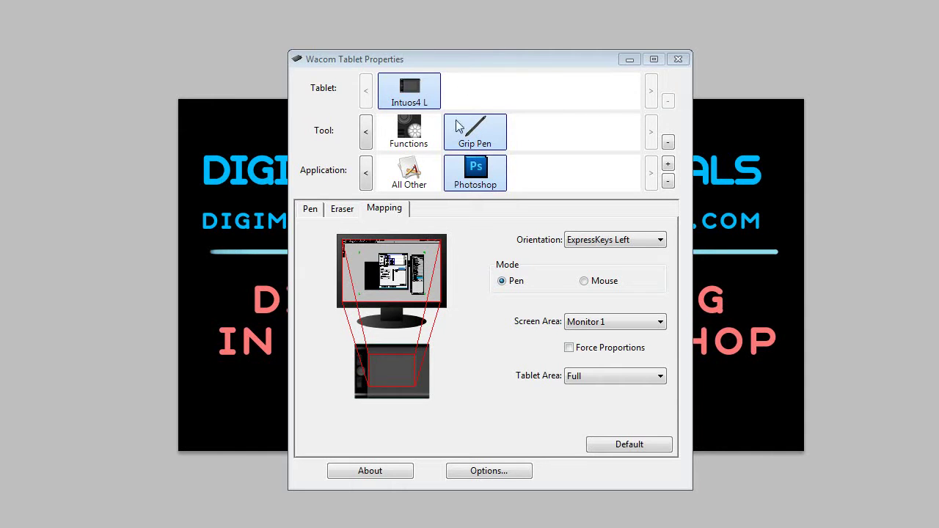
Step: Drag the Wacom Tablet Properties window further right by its title bar
{"action": "left_click_drag", "start_coordinate": [751, 60], "coordinate": [630, 67]}
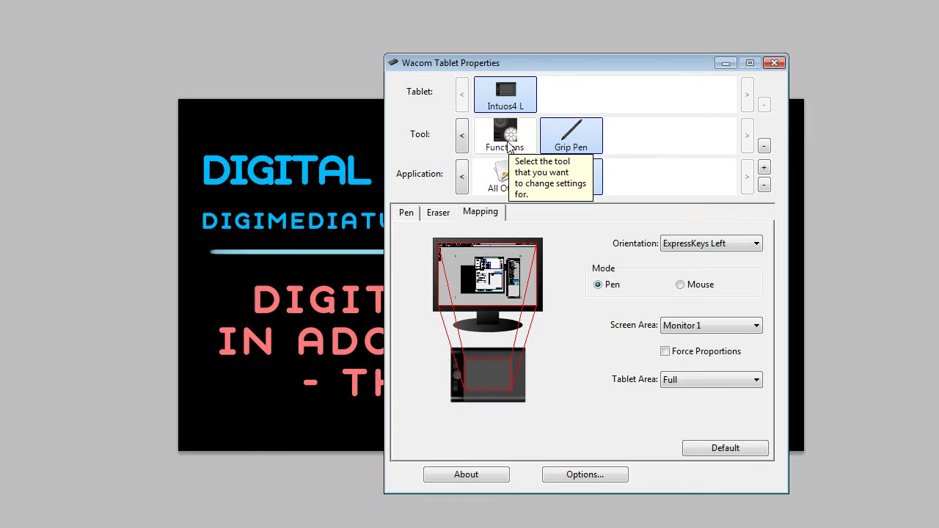
Step: Show the Functions ExpressKeys settings and move the window back toward the centre
{"action": "left_click", "coordinate": [512, 138]}
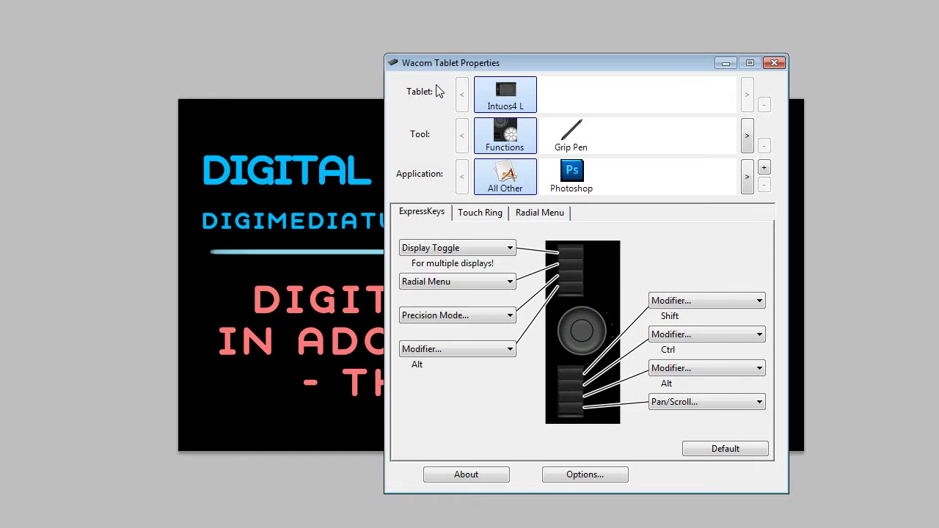
{"action": "left_click_drag", "start_coordinate": [551, 61], "coordinate": [502, 68]}
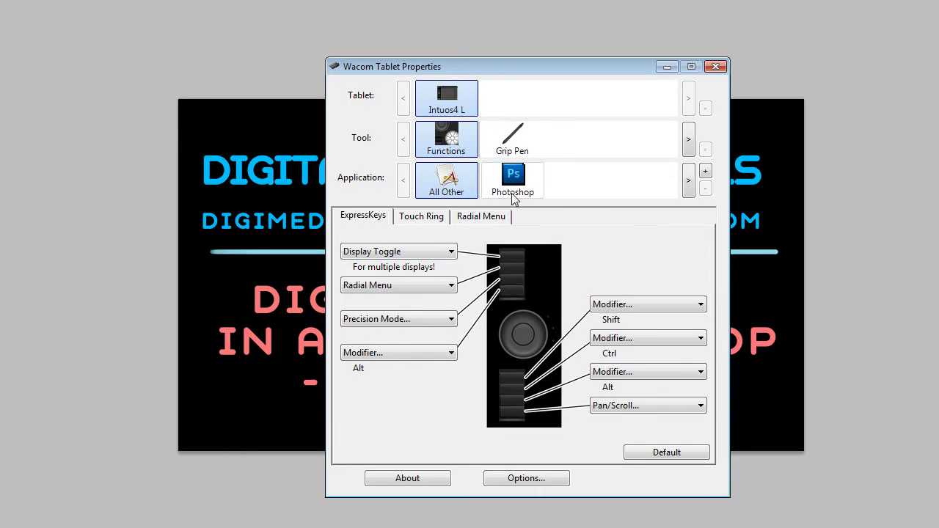
Step: Start adding an application for custom settings, then cancel the Add Application dialog
{"action": "left_click", "coordinate": [705, 172]}
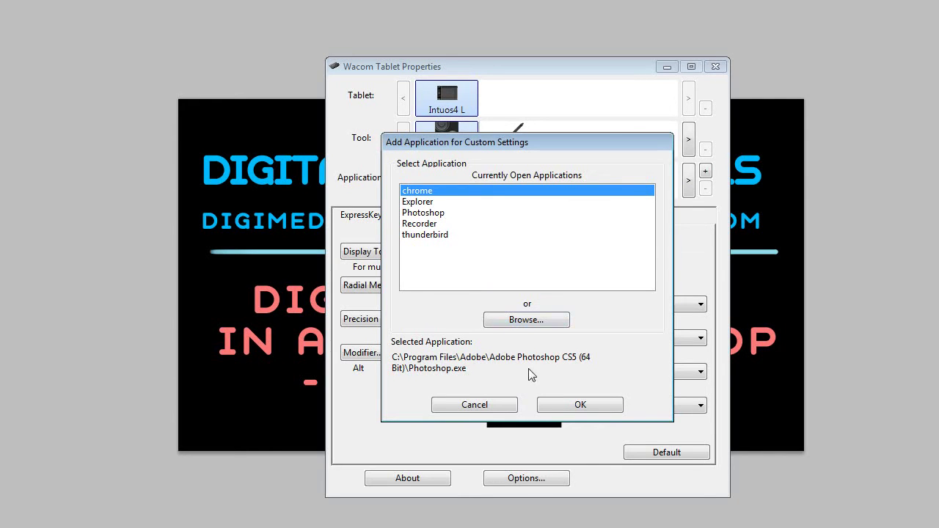
{"action": "left_click", "coordinate": [491, 404]}
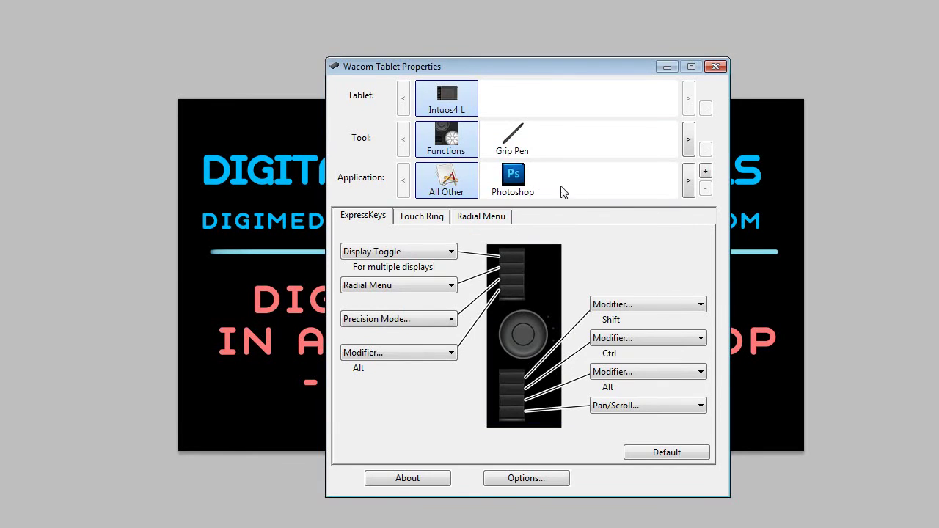
Step: Switch to Photoshop's ExpressKeys and list the actions for the top key's Display Toggle
{"action": "left_click", "coordinate": [524, 184]}
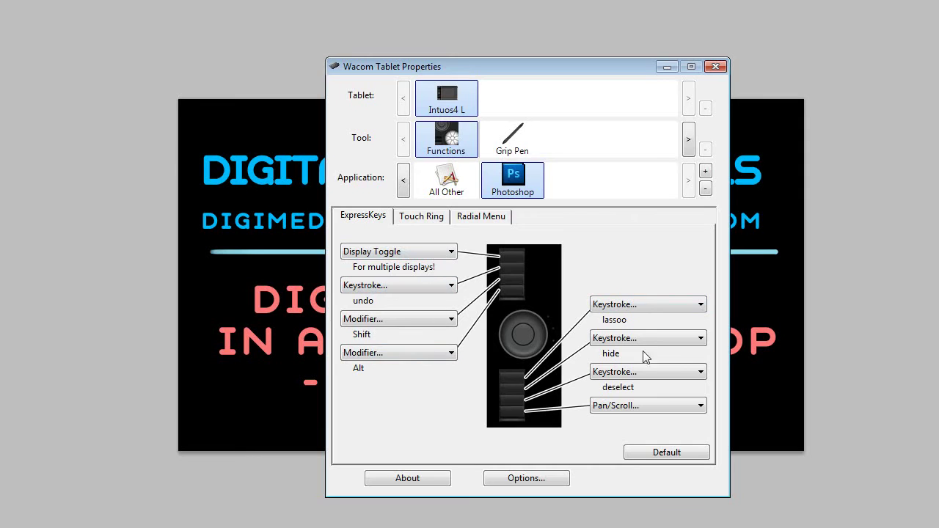
{"action": "left_click", "coordinate": [438, 253]}
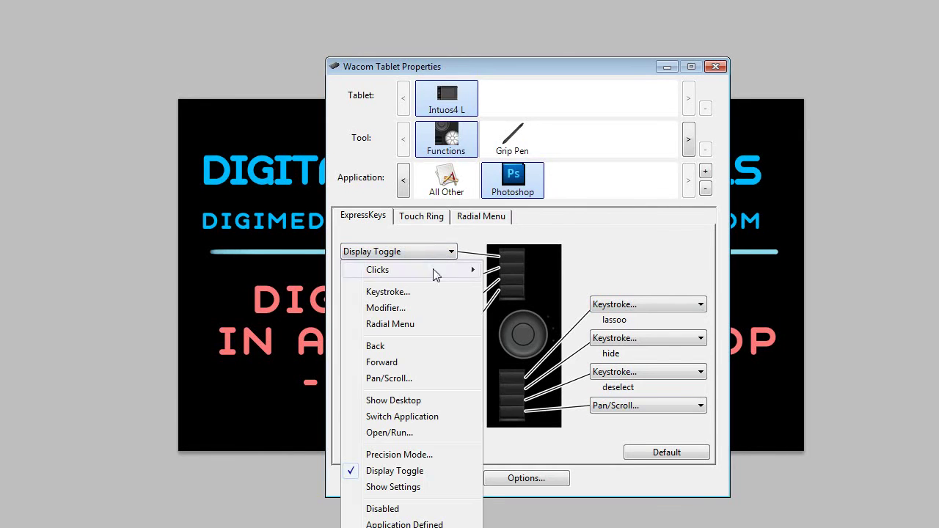
{"action": "mouse_move", "coordinate": [438, 271]}
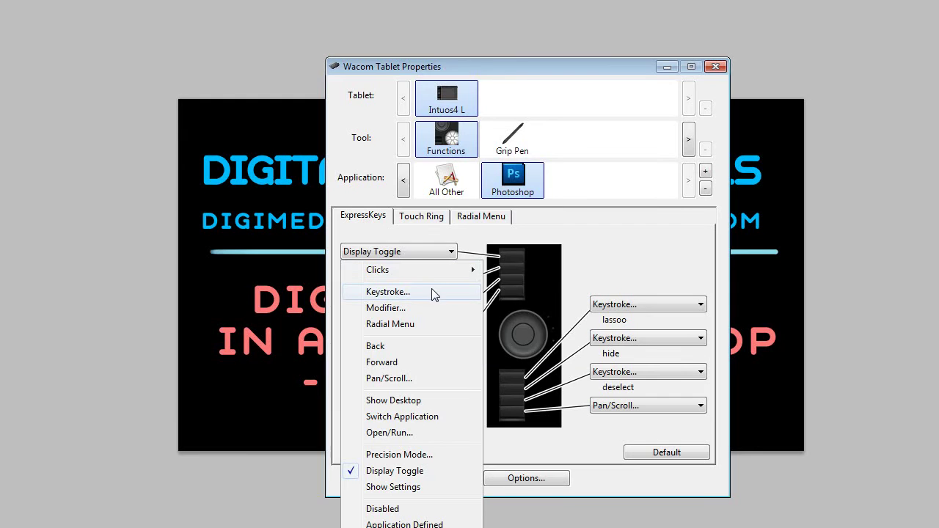
{"action": "left_click", "coordinate": [431, 292]}
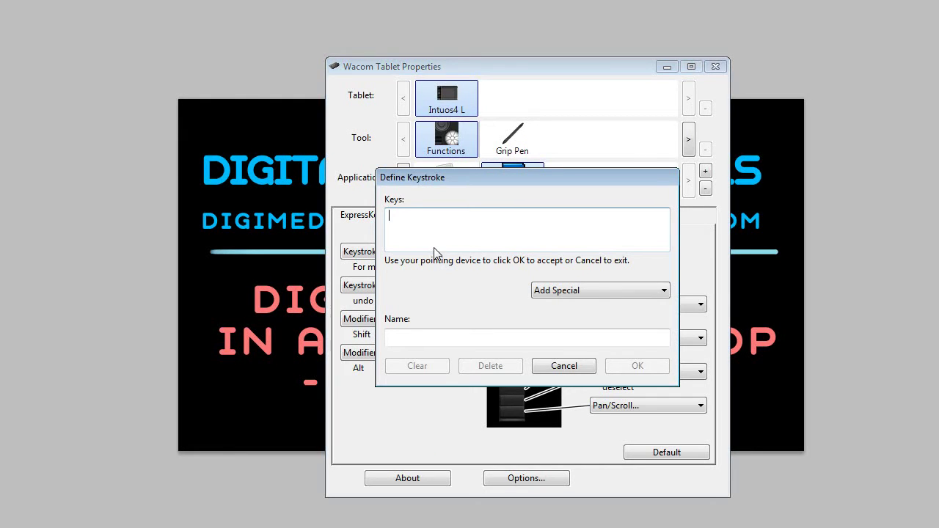
{"action": "type", "text": "b"}
{"action": "left_click", "coordinate": [406, 337]}
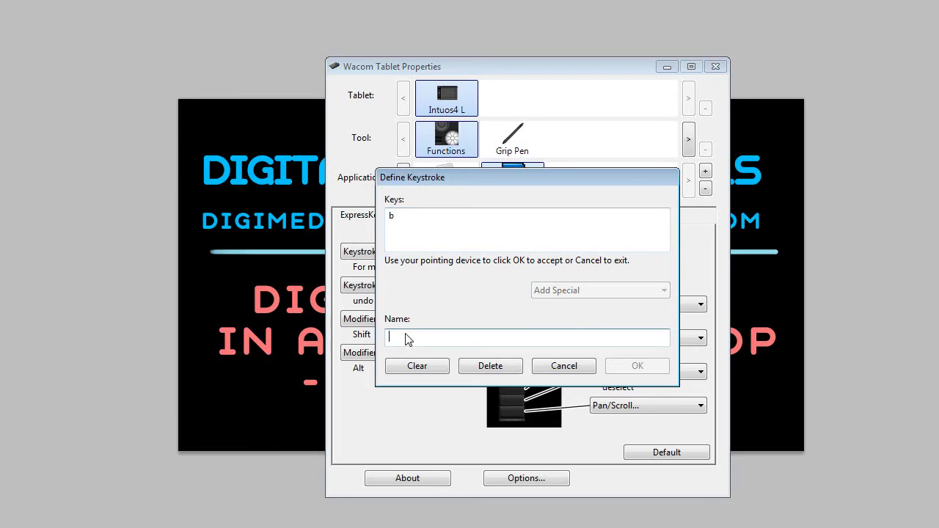
{"action": "type", "text": "brush"}
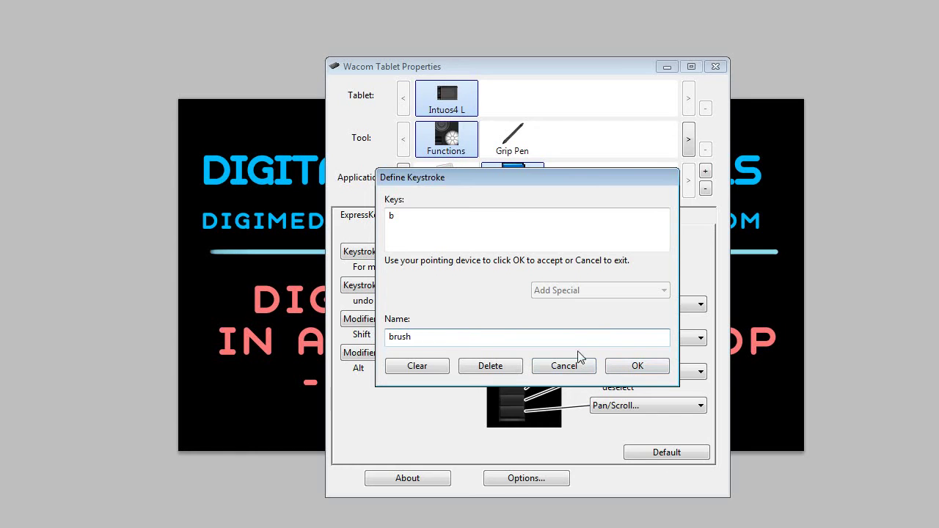
{"action": "left_click", "coordinate": [569, 373]}
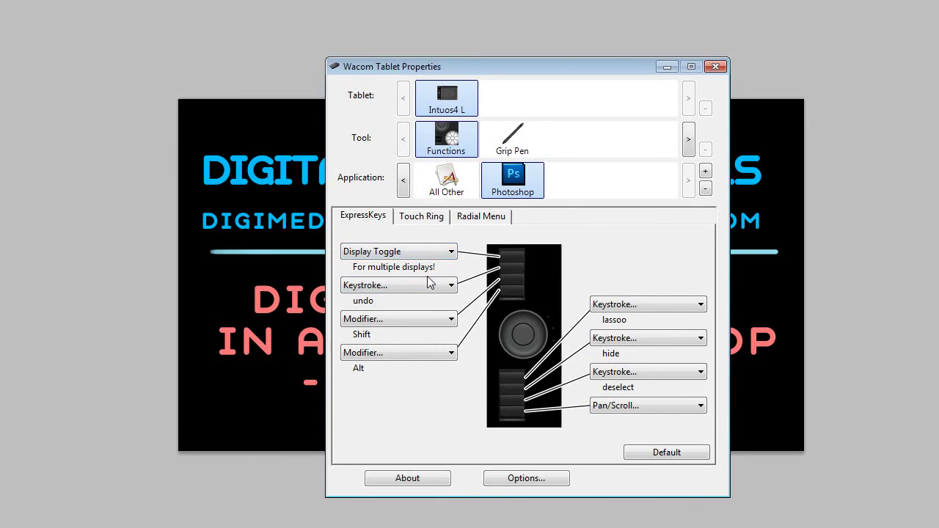
{"action": "left_click", "coordinate": [431, 252]}
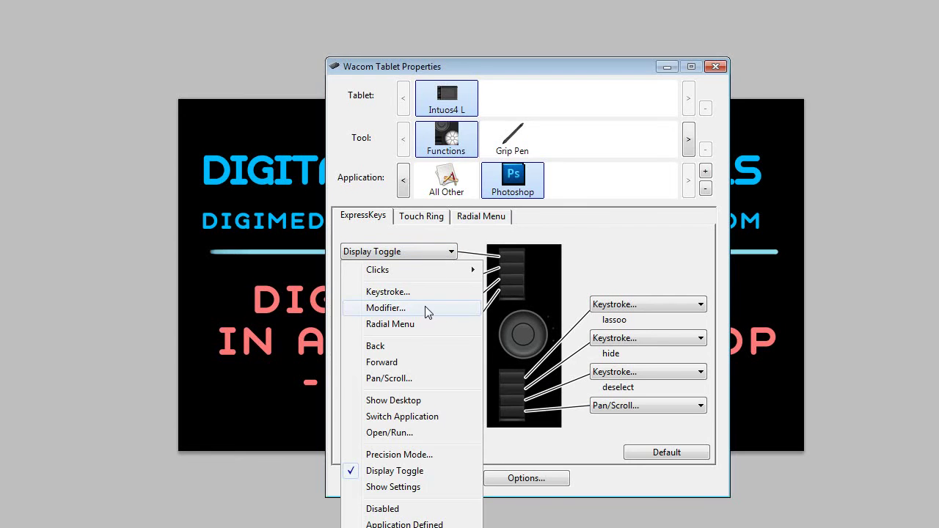
{"action": "left_click", "coordinate": [424, 309]}
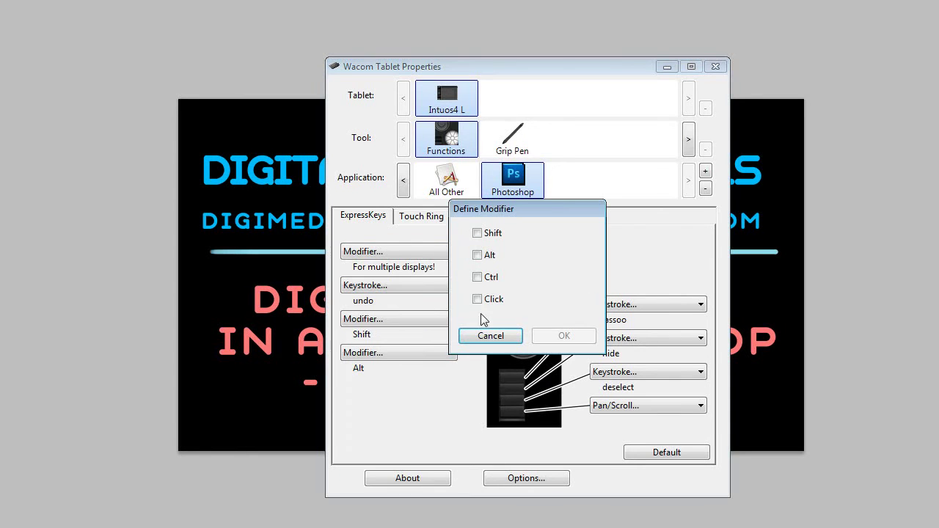
{"action": "left_click", "coordinate": [491, 335]}
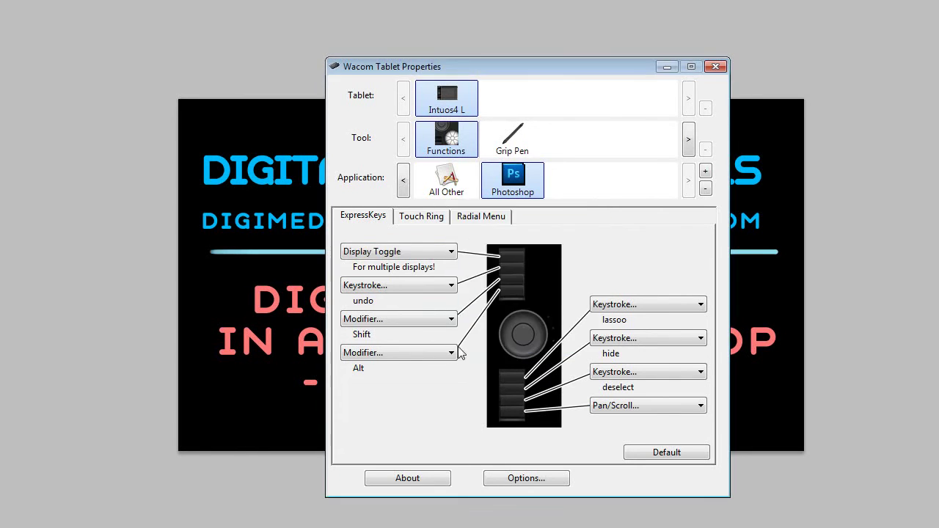
{"action": "left_click", "coordinate": [411, 290]}
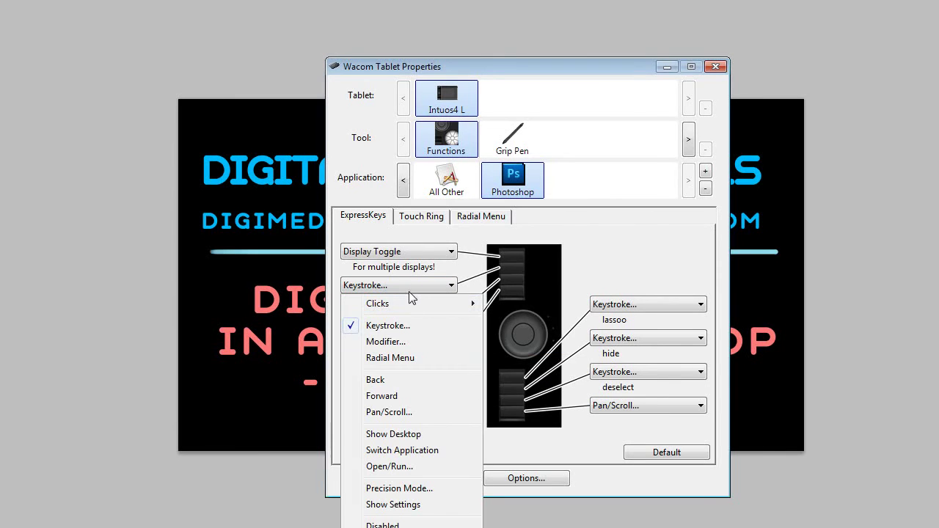
{"action": "left_click", "coordinate": [411, 346]}
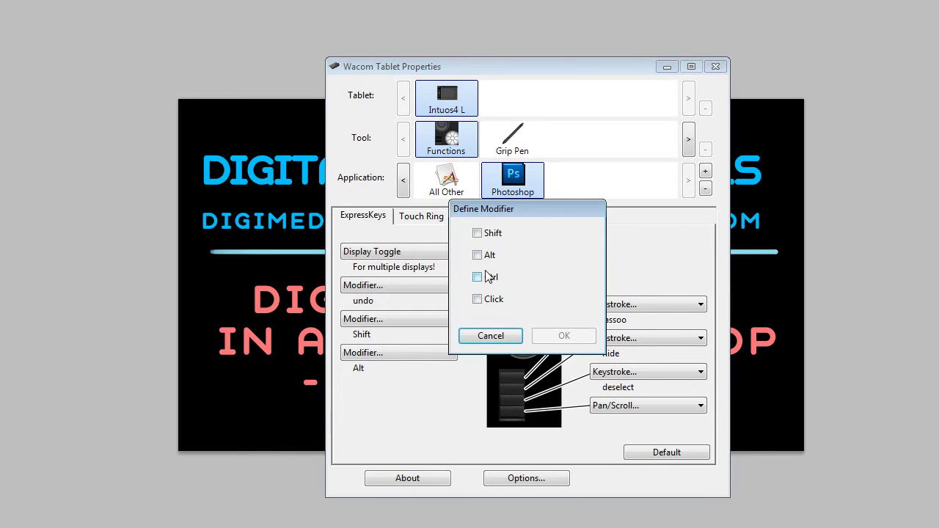
{"action": "left_click", "coordinate": [490, 336]}
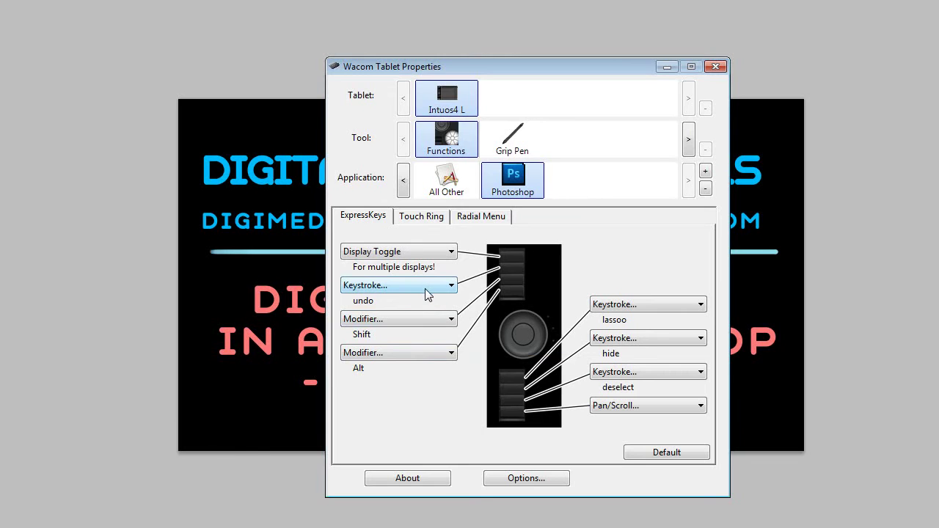
{"action": "left_click", "coordinate": [425, 256]}
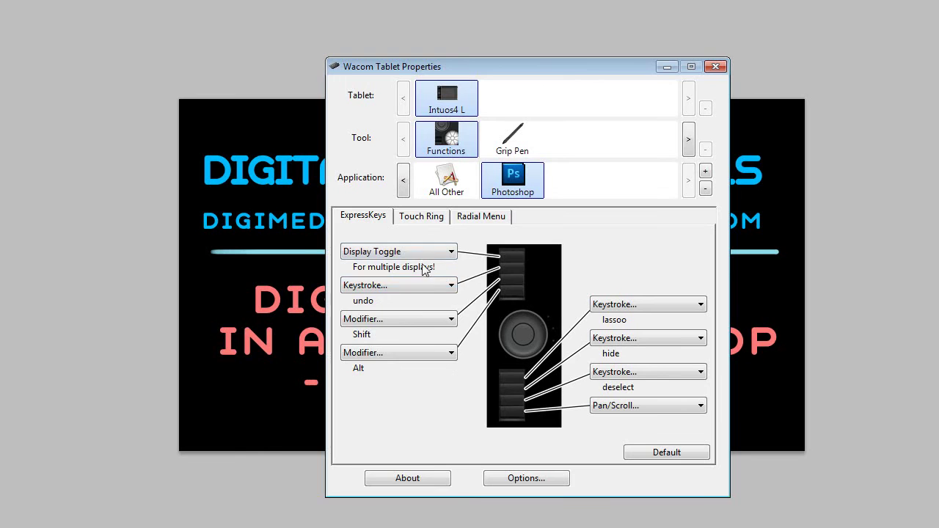
{"action": "left_click", "coordinate": [429, 253]}
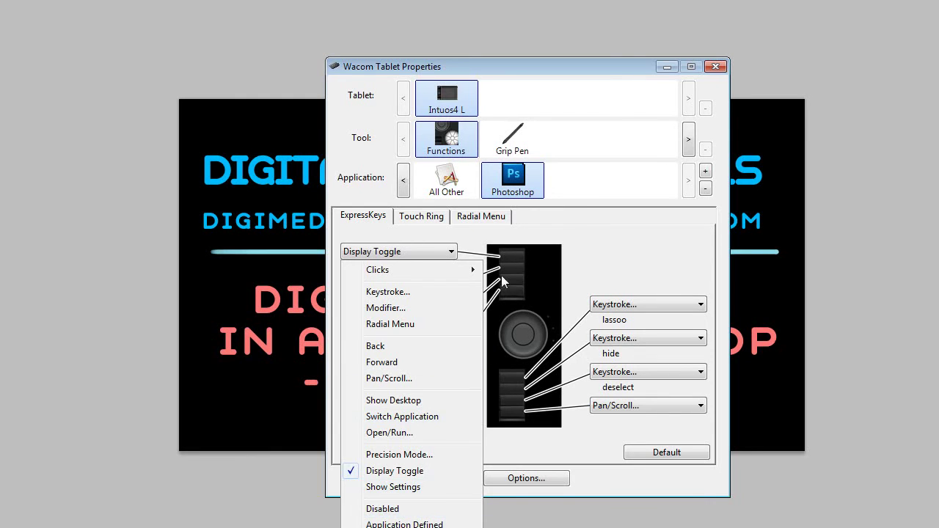
Step: Keep Display Toggle, view Photoshop's Touch Ring, and review the second mode's functions, leaving Skip
{"action": "left_click", "coordinate": [577, 256]}
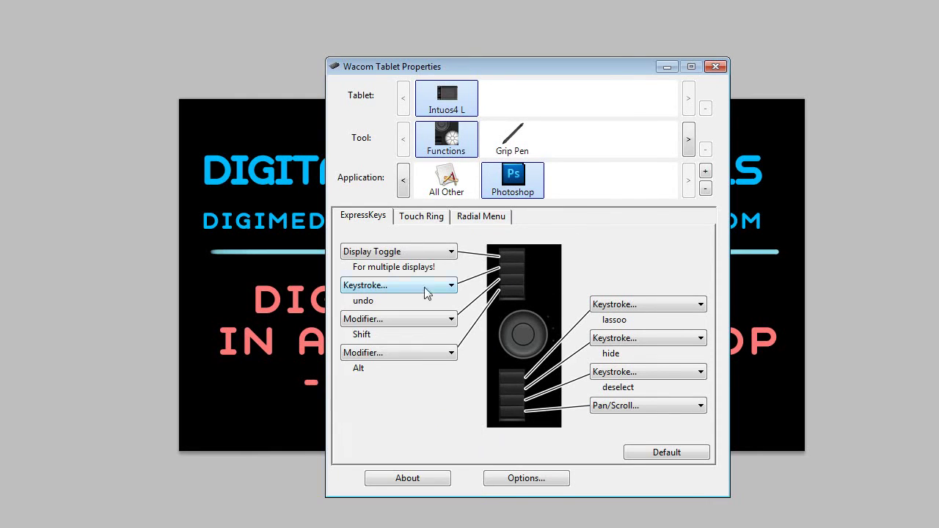
{"action": "left_click", "coordinate": [434, 219]}
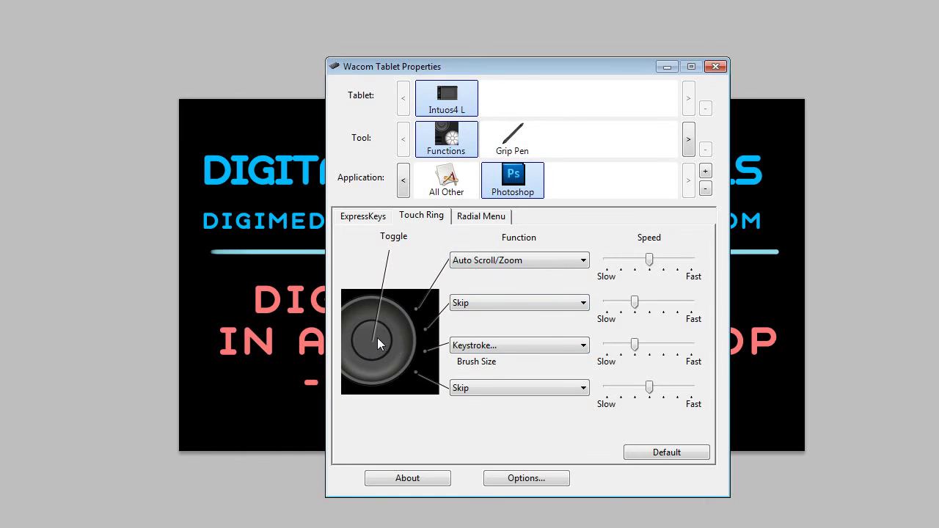
{"action": "left_click", "coordinate": [493, 303]}
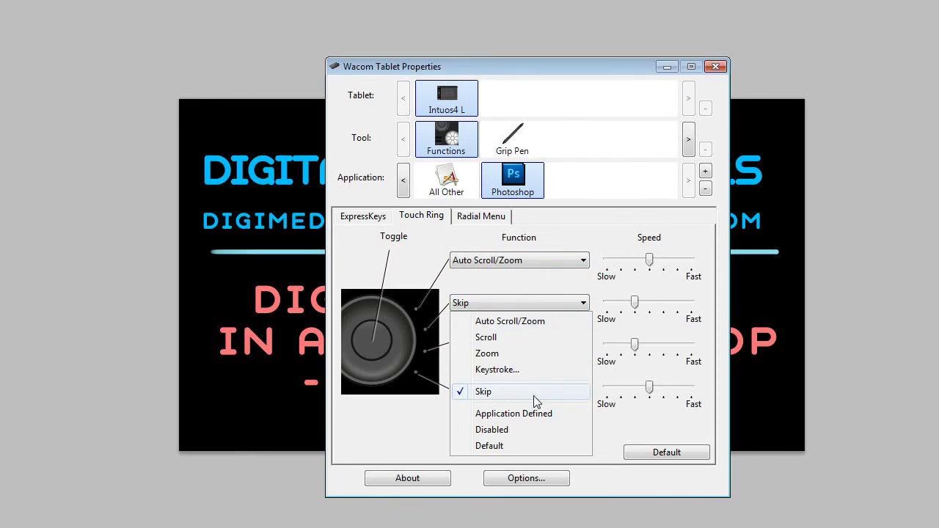
{"action": "left_click", "coordinate": [547, 290]}
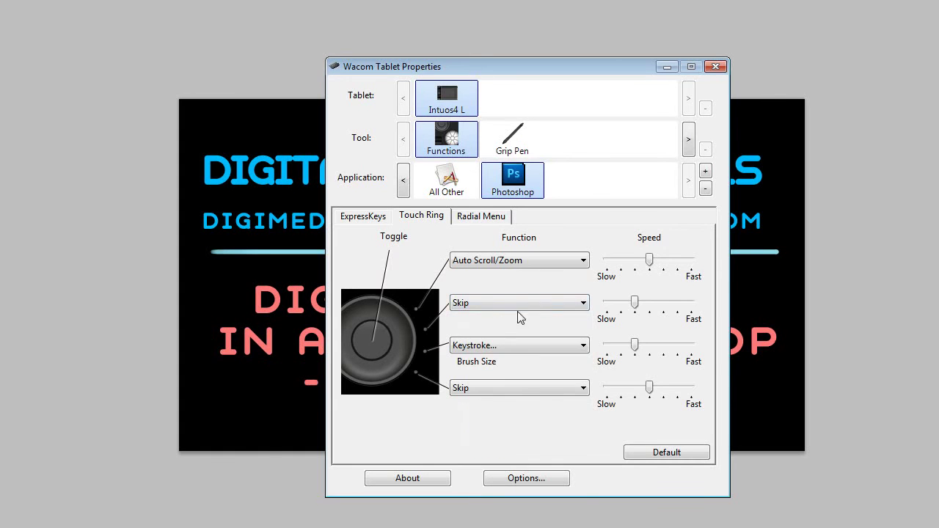
{"action": "left_click", "coordinate": [530, 306]}
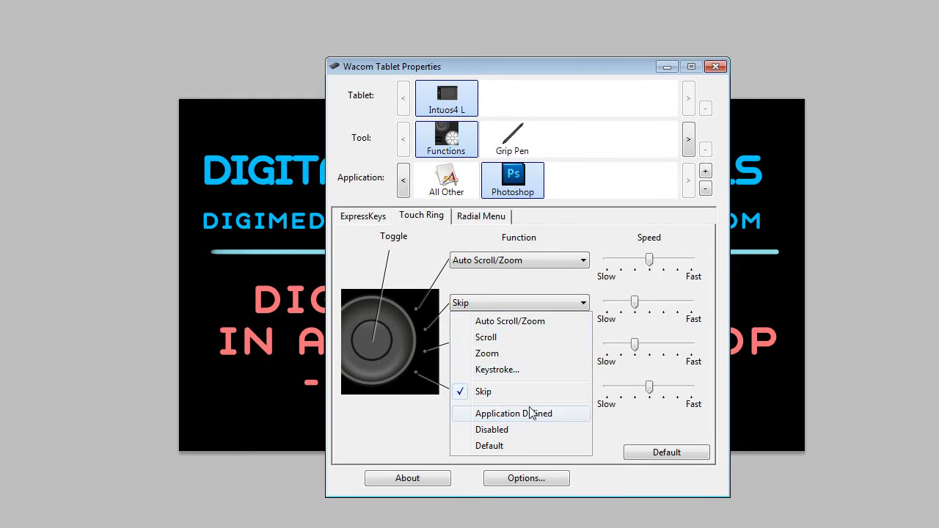
{"action": "left_click", "coordinate": [541, 287]}
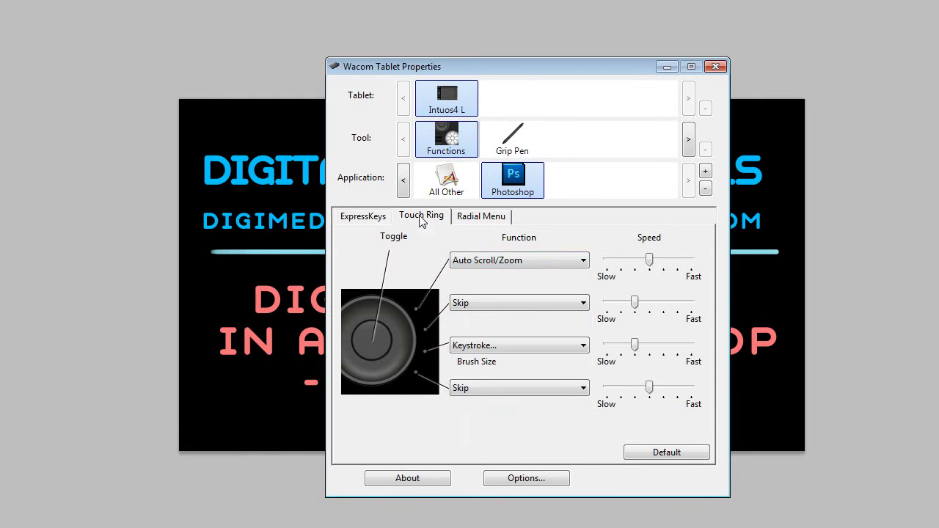
Step: Open Photoshop's Radial Menu settings and review a slice's function options, keeping Keystroke
{"action": "left_click", "coordinate": [477, 218]}
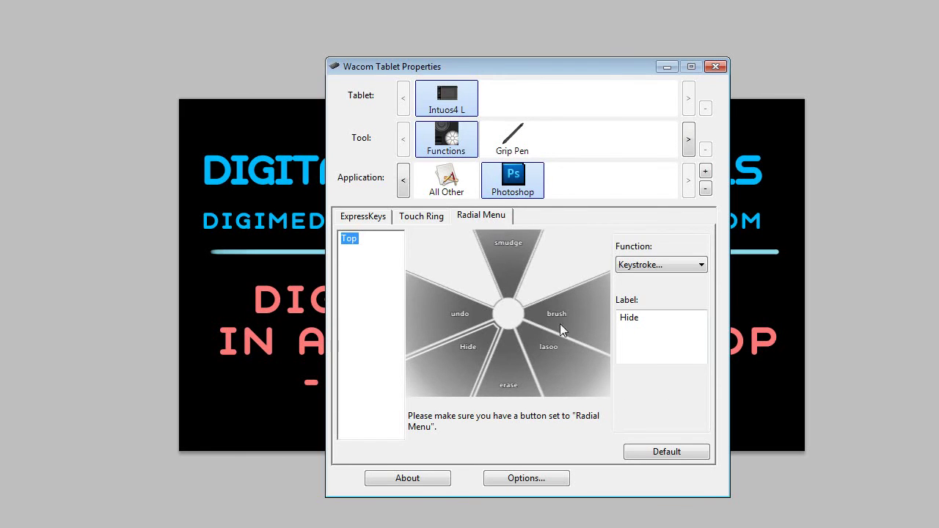
{"action": "left_click", "coordinate": [674, 265]}
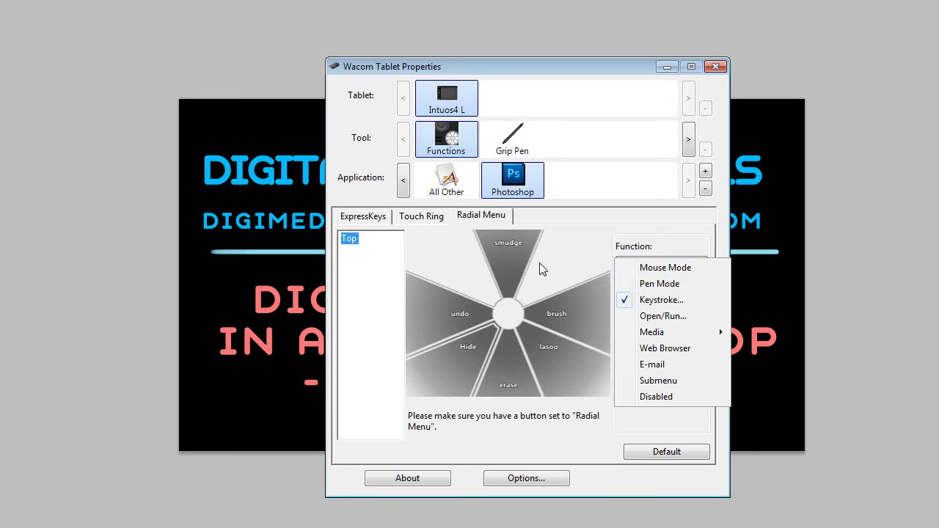
{"action": "left_click", "coordinate": [641, 230]}
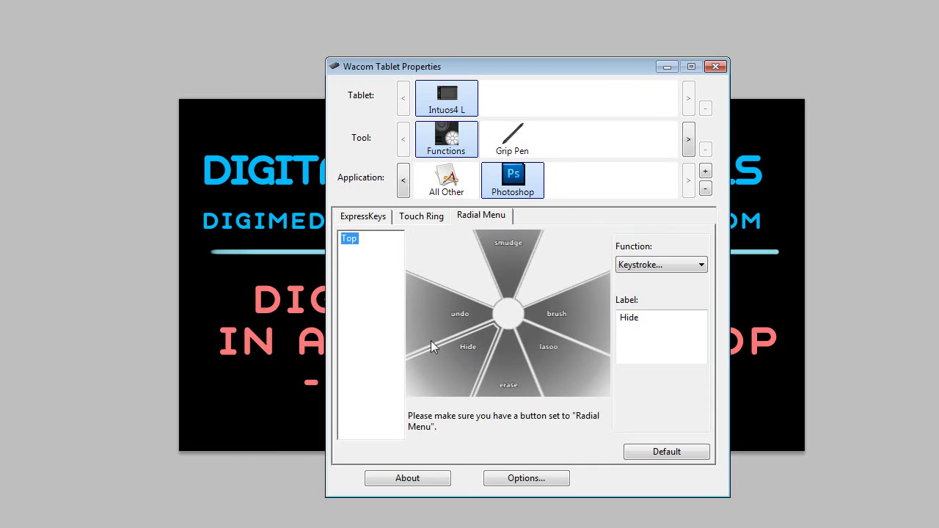
{"action": "left_click", "coordinate": [681, 267]}
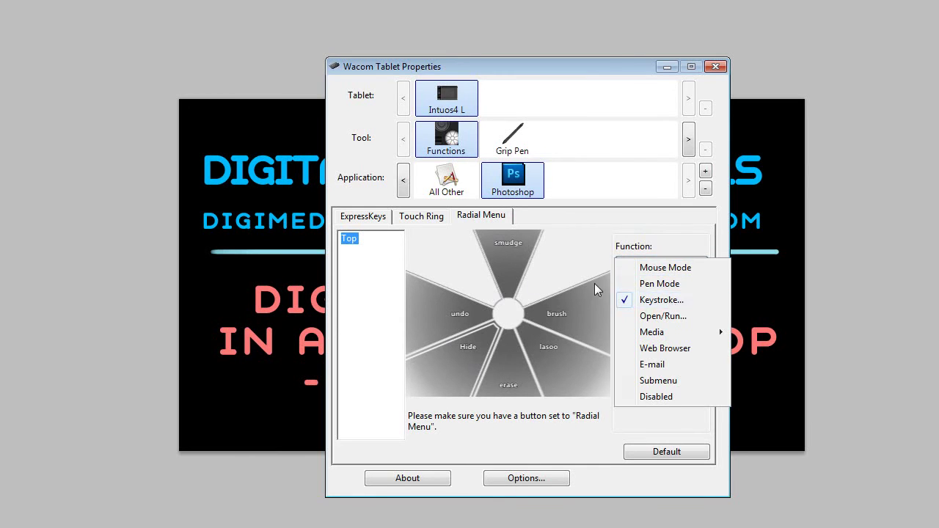
{"action": "left_click", "coordinate": [643, 235]}
Step: Assign the empty top-right slice the Ctrl+I keystroke named 'kerve;s'
{"action": "left_click", "coordinate": [566, 269]}
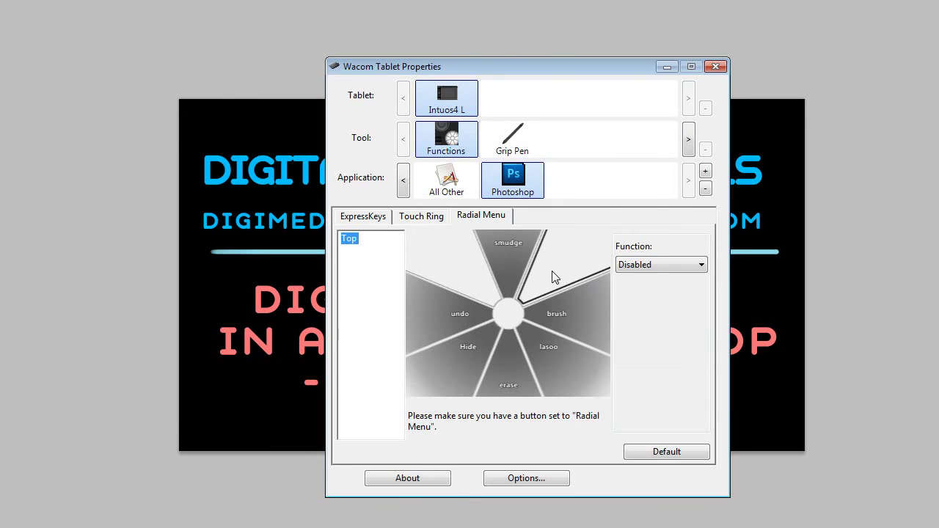
{"action": "left_click", "coordinate": [661, 266]}
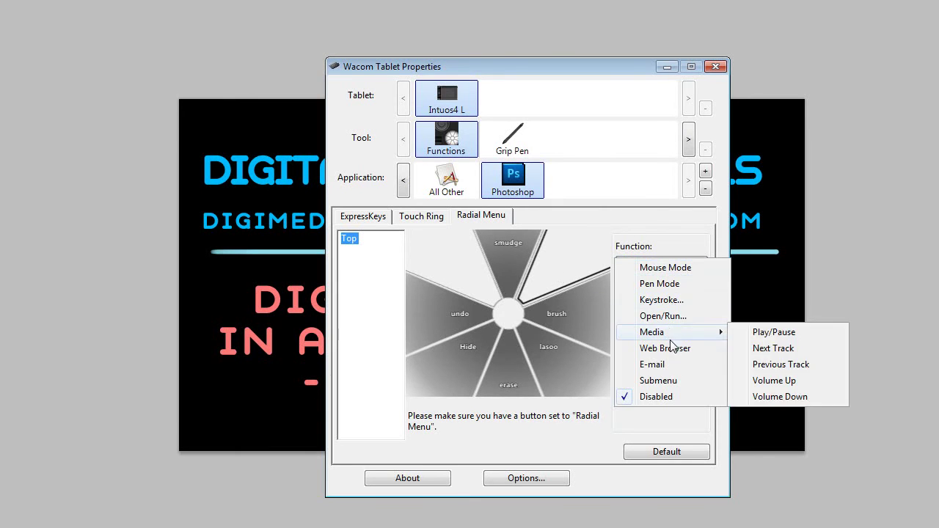
{"action": "left_click", "coordinate": [668, 299]}
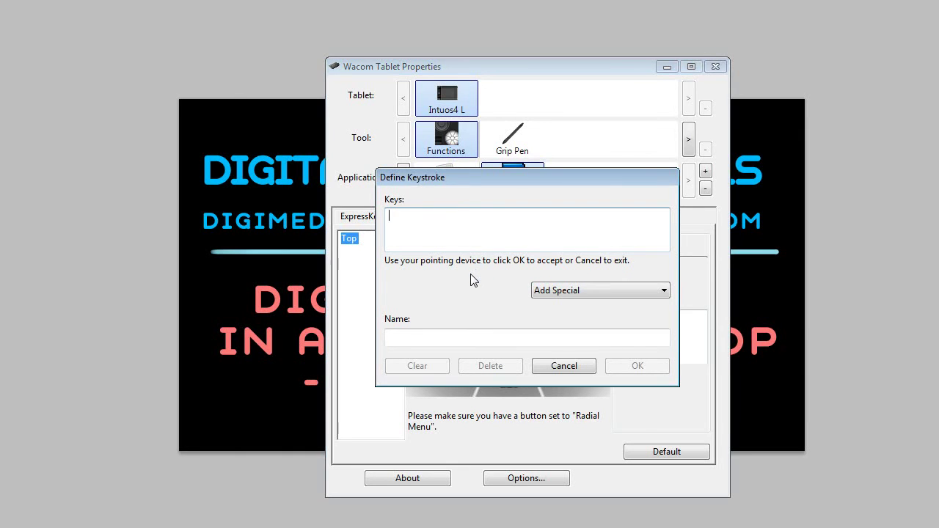
{"action": "key", "text": "ctrl+i"}
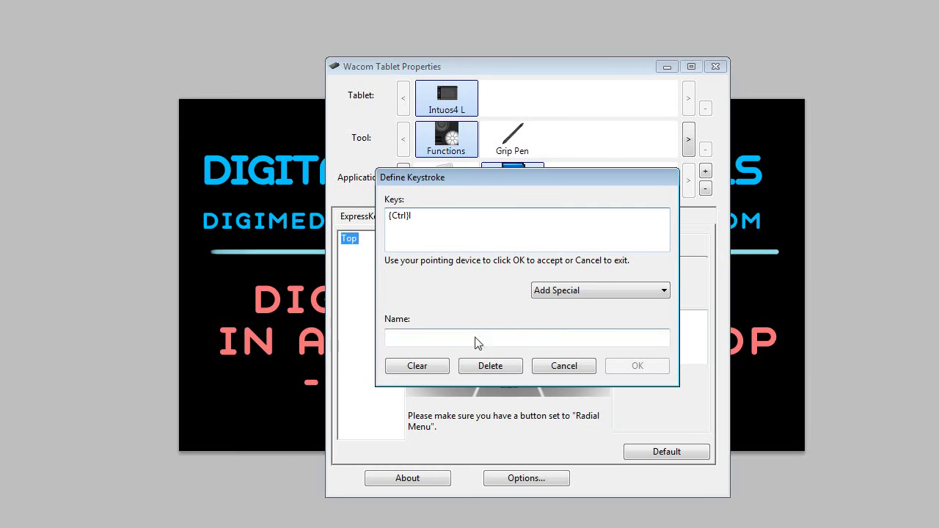
{"action": "left_click", "coordinate": [426, 338]}
{"action": "type", "text": "kerve;s"}
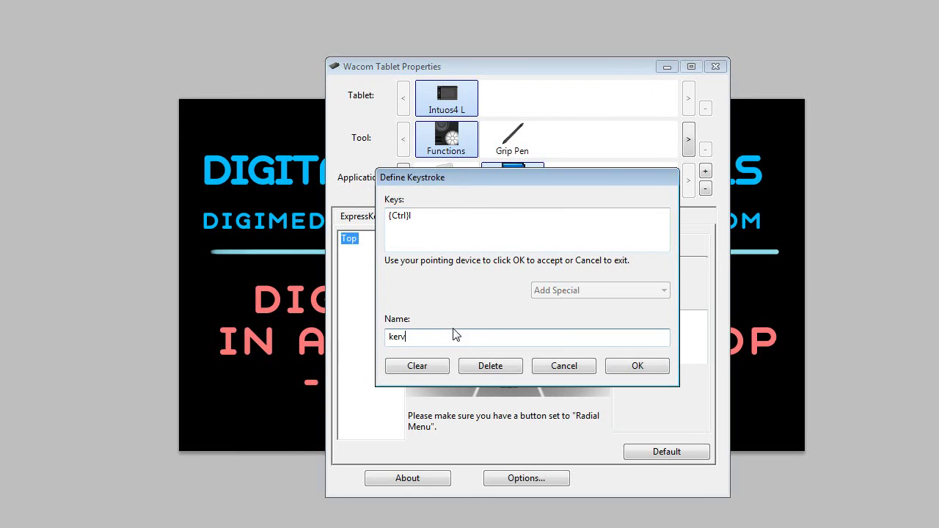
{"action": "left_click", "coordinate": [616, 371]}
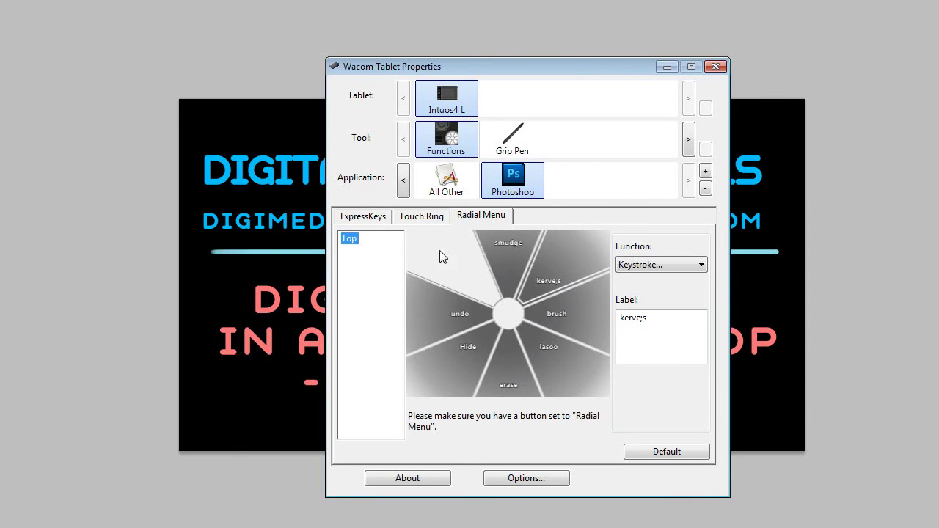
Step: Open the Grip Pen's Photoshop settings and test tip pressure with taps and a short stroke
{"action": "left_click", "coordinate": [489, 143]}
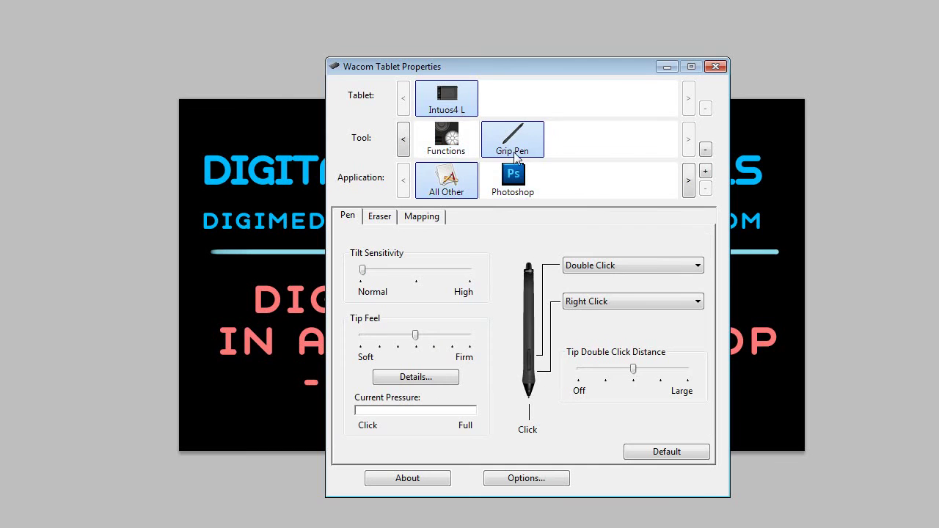
{"action": "left_click", "coordinate": [511, 184]}
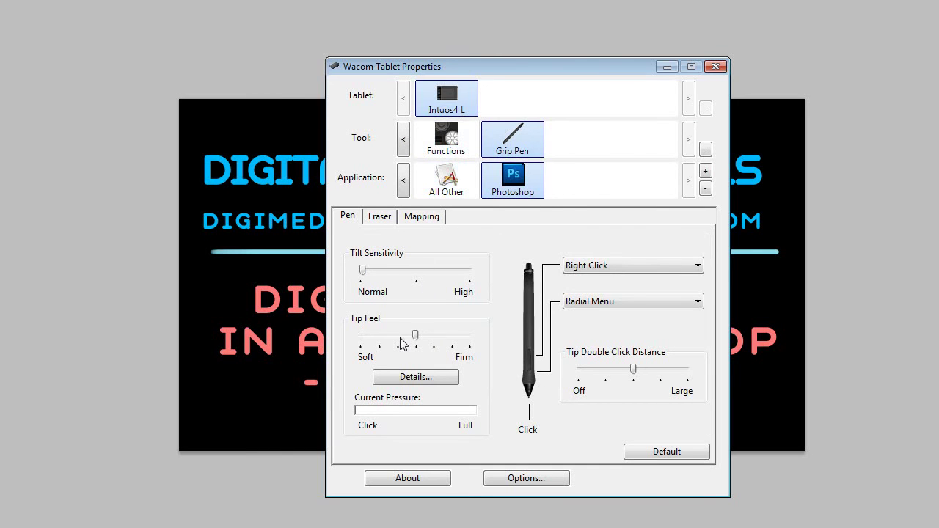
{"action": "left_click", "coordinate": [445, 313]}
{"action": "left_click", "coordinate": [439, 310]}
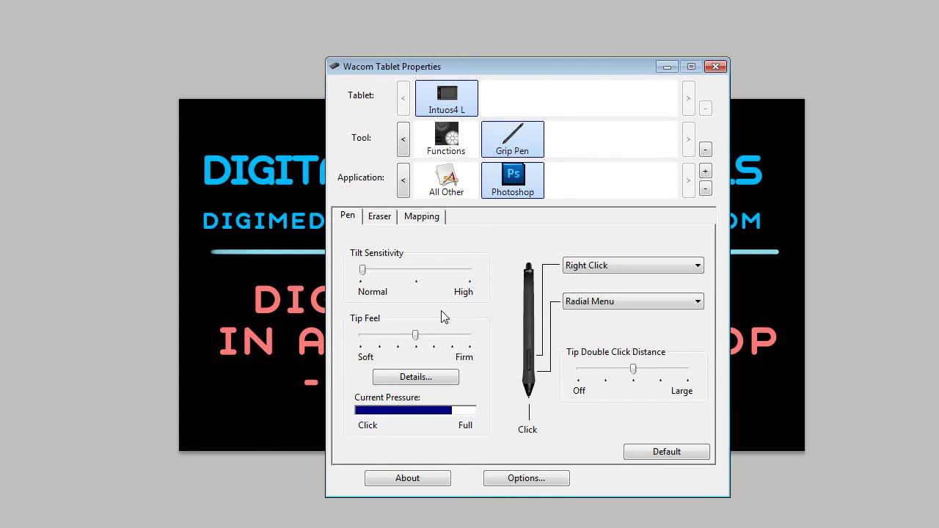
{"action": "left_click", "coordinate": [438, 317]}
{"action": "left_click", "coordinate": [440, 321]}
{"action": "left_click_drag", "start_coordinate": [442, 323], "coordinate": [449, 325]}
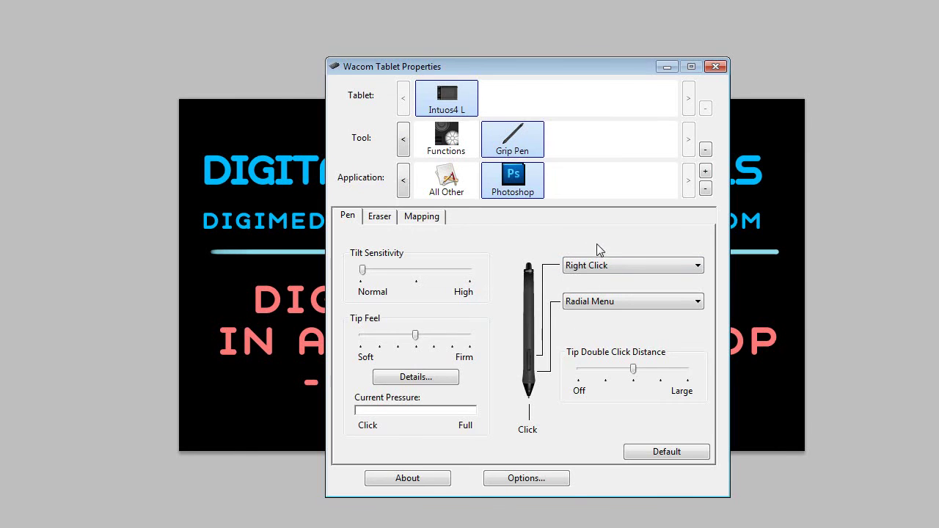
Step: View the Eraser tab, then the Mapping tab, checking orientation options while keeping ExpressKeys Left
{"action": "left_click", "coordinate": [382, 219]}
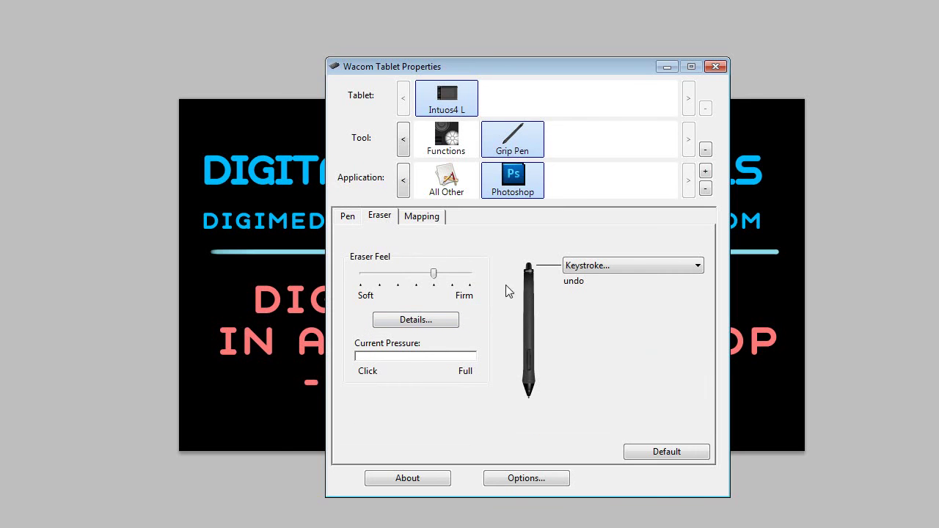
{"action": "left_click", "coordinate": [424, 220]}
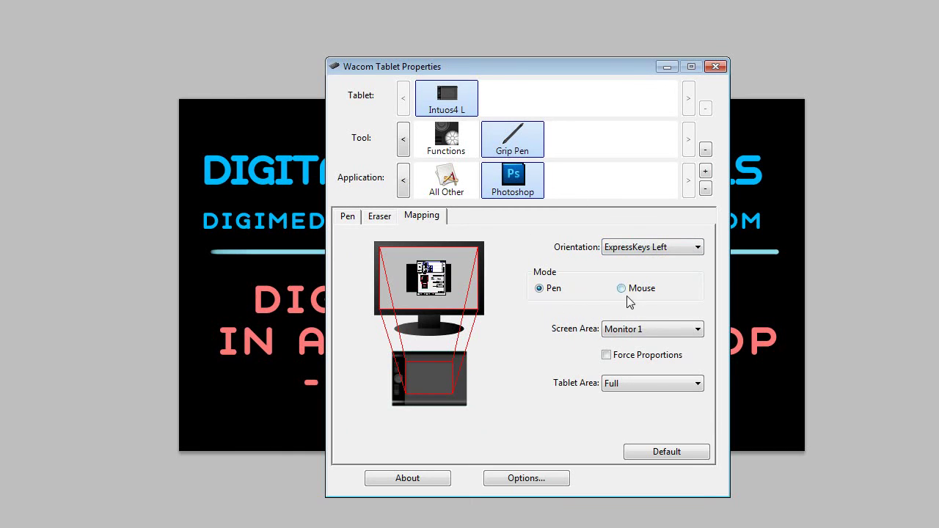
{"action": "left_click", "coordinate": [675, 251]}
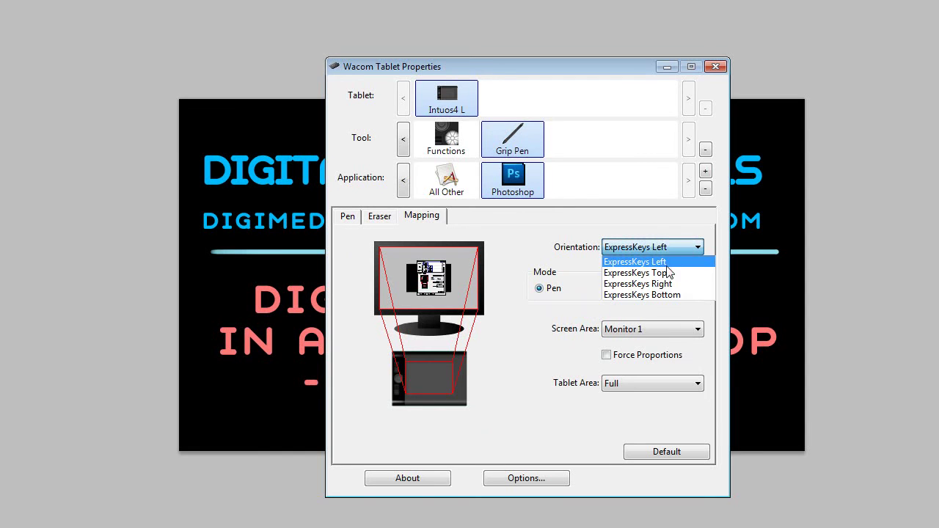
{"action": "left_click", "coordinate": [633, 262]}
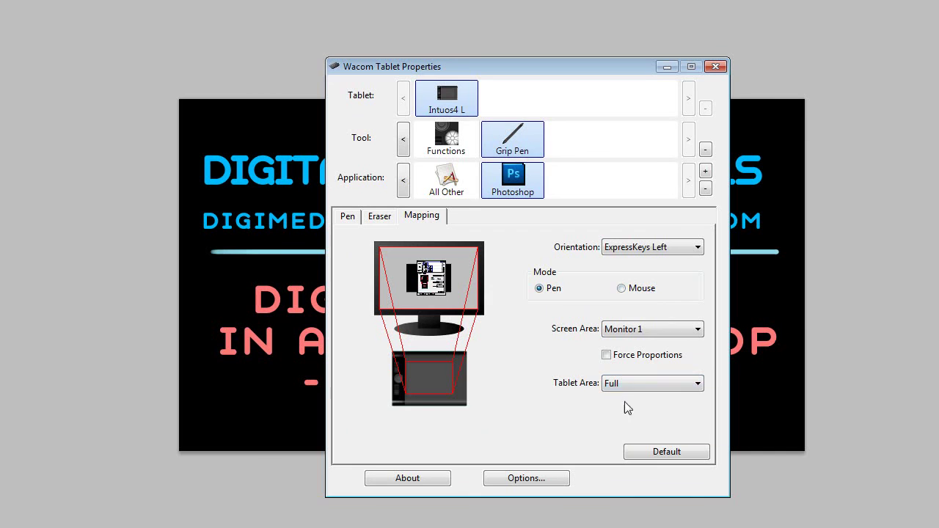
{"action": "left_click", "coordinate": [673, 249]}
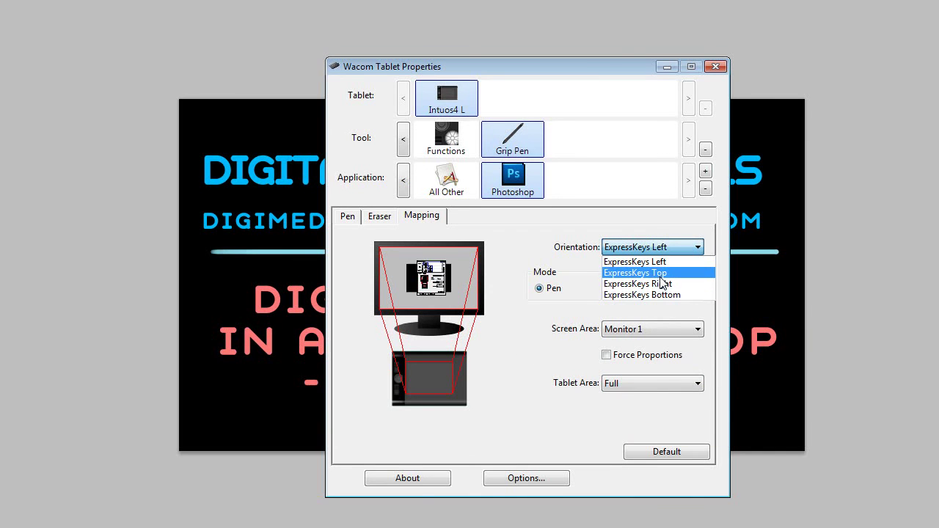
{"action": "left_click", "coordinate": [616, 232]}
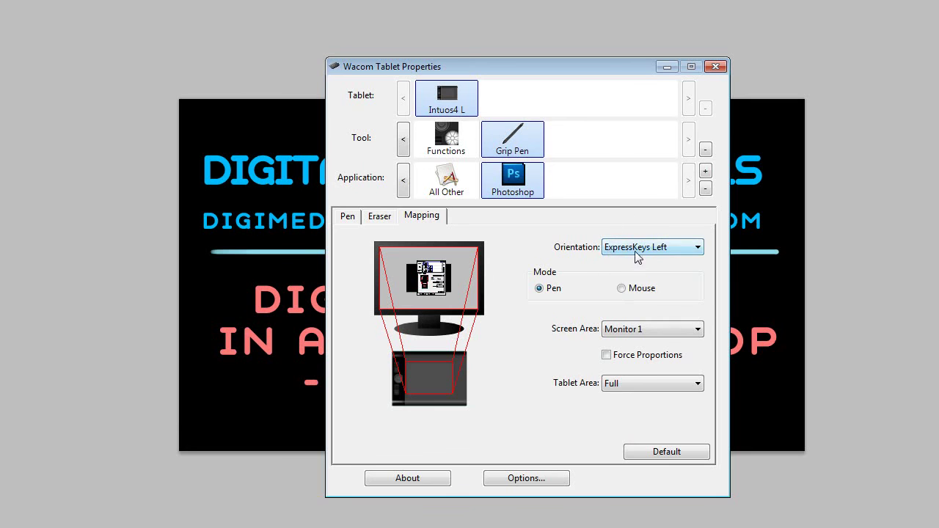
Step: Try ExpressKeys Top orientation, then restore ExpressKeys Left
{"action": "left_click", "coordinate": [636, 250]}
{"action": "left_click", "coordinate": [647, 272]}
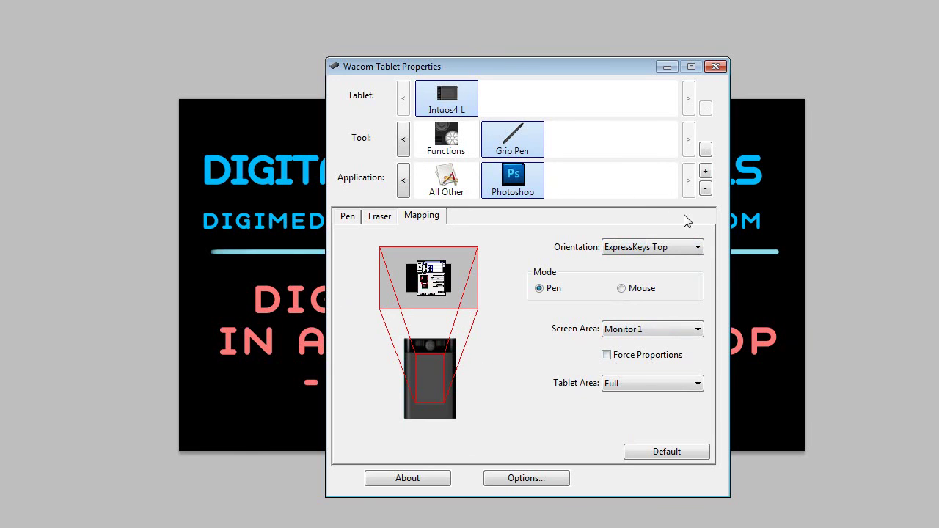
{"action": "left_click", "coordinate": [699, 248]}
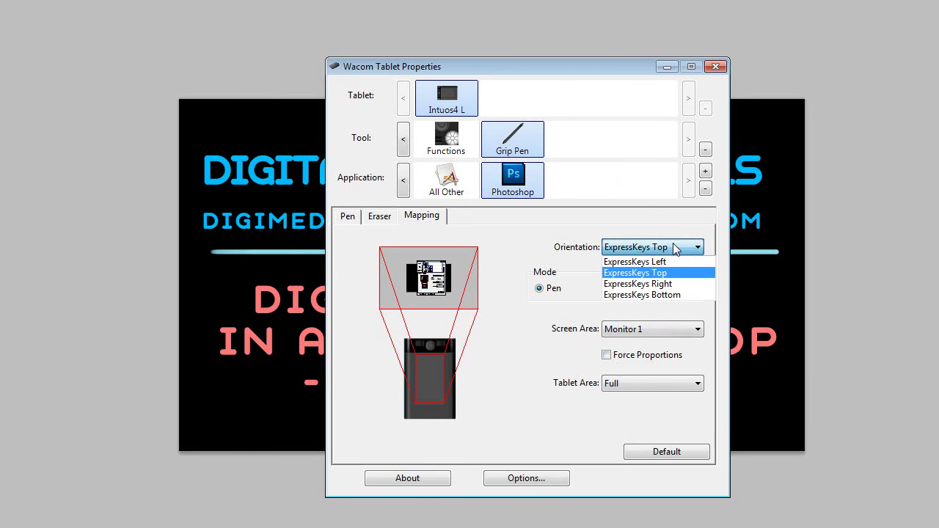
{"action": "left_click", "coordinate": [630, 262]}
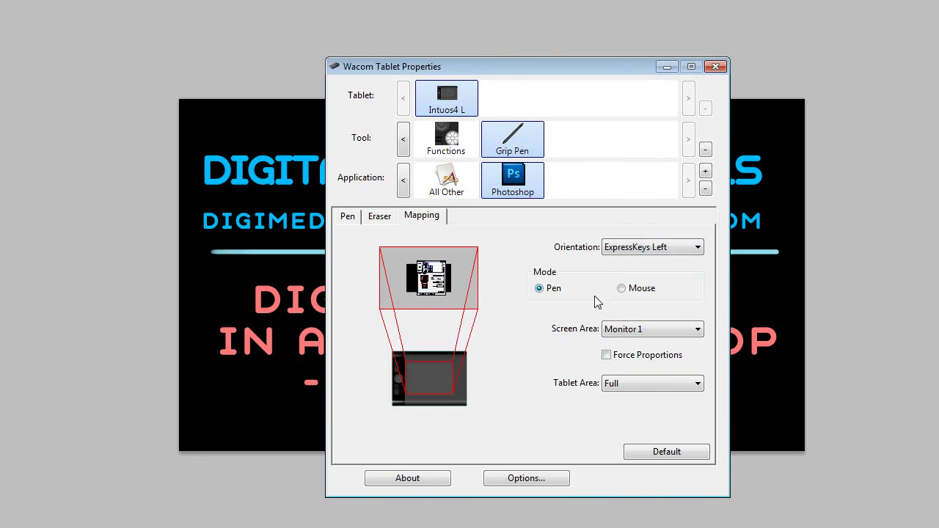
{"action": "left_click", "coordinate": [673, 332]}
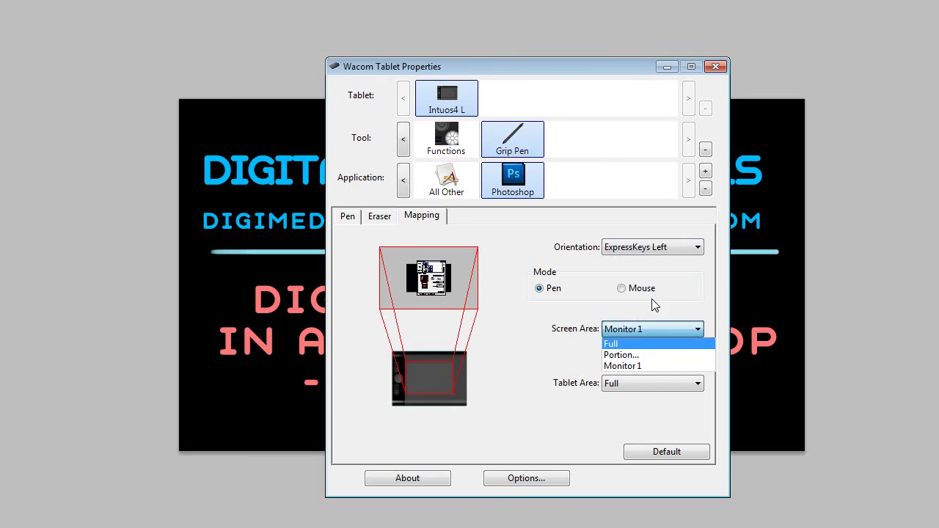
{"action": "left_click", "coordinate": [656, 313]}
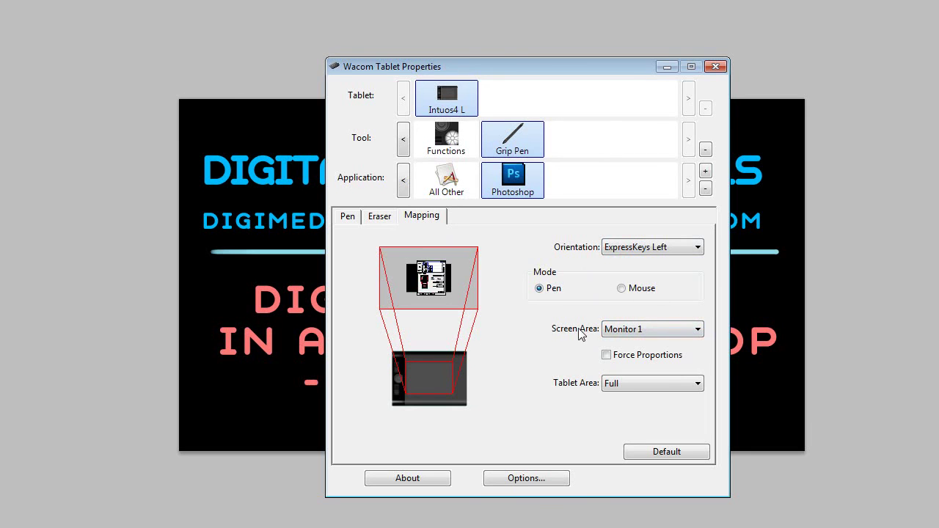
{"action": "left_click", "coordinate": [663, 337]}
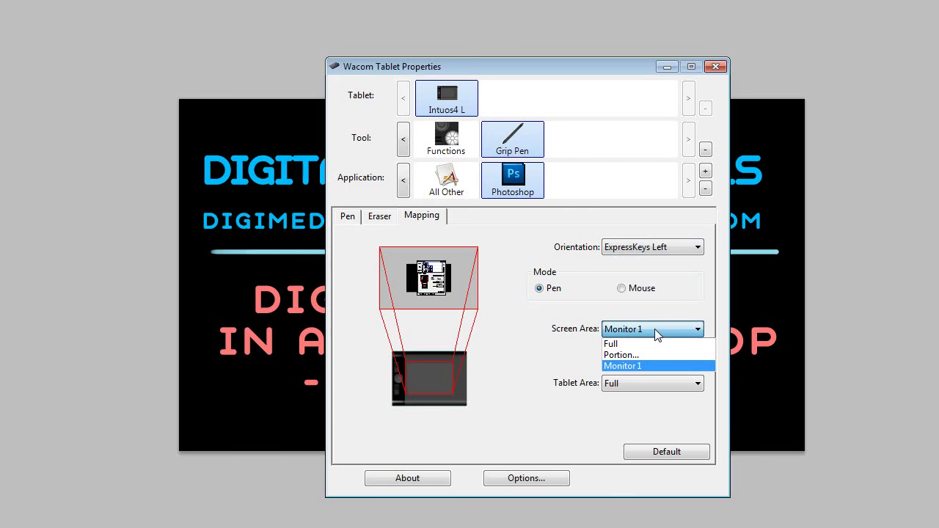
{"action": "left_click", "coordinate": [663, 336]}
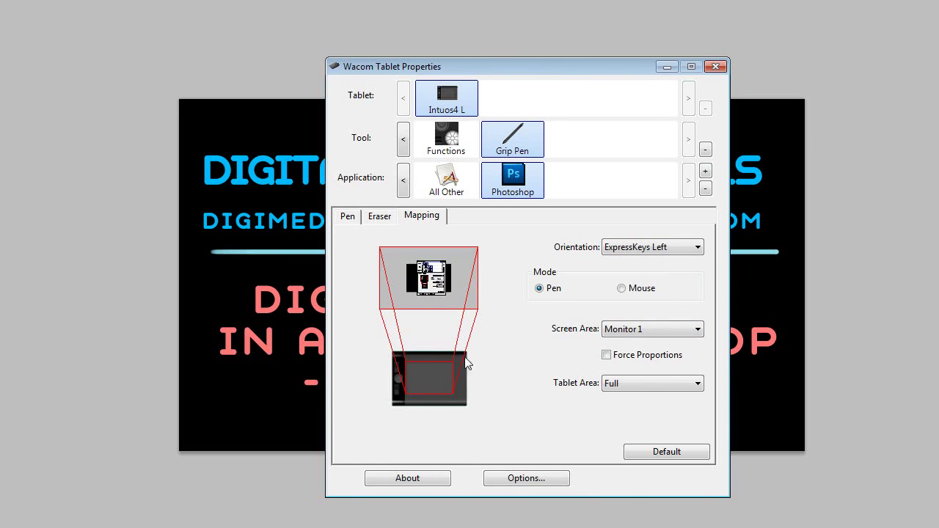
{"action": "left_click", "coordinate": [657, 330]}
{"action": "left_click", "coordinate": [670, 329]}
{"action": "left_click", "coordinate": [663, 389]}
{"action": "left_click", "coordinate": [663, 386]}
{"action": "left_click", "coordinate": [694, 329]}
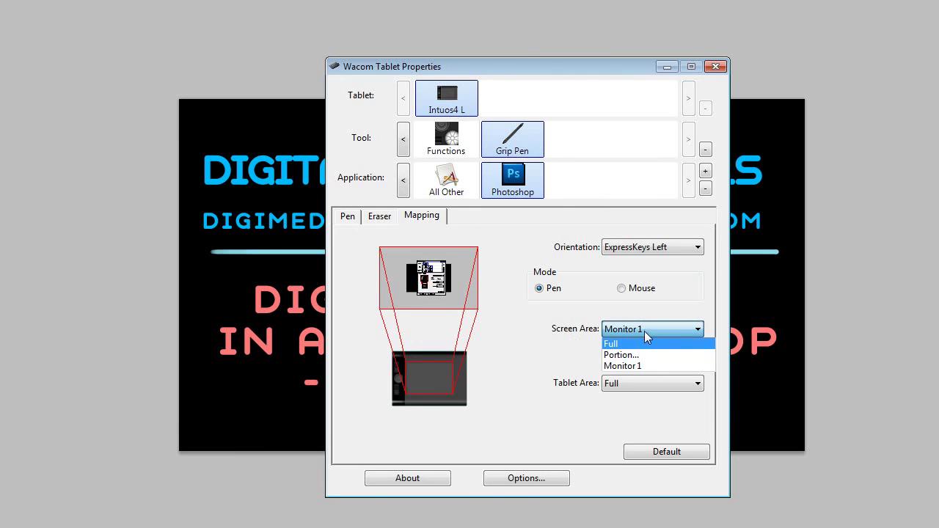
{"action": "left_click", "coordinate": [643, 355]}
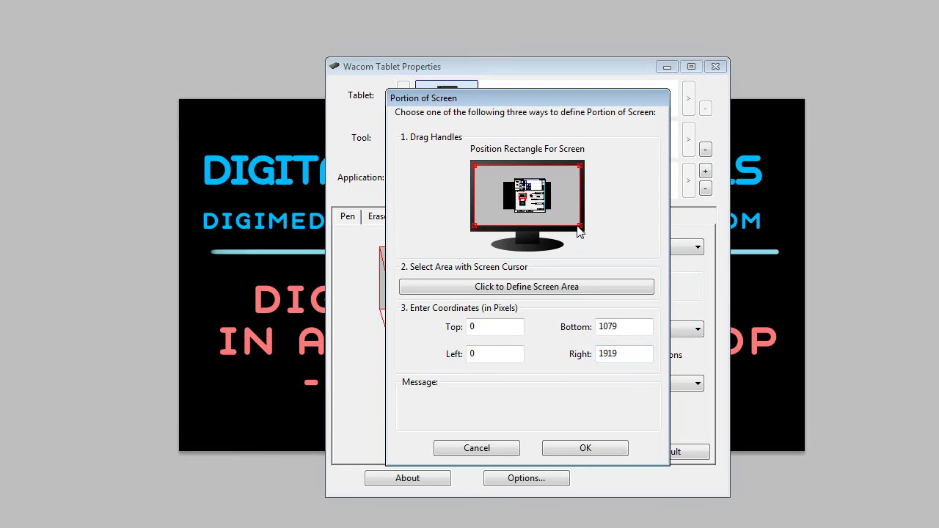
{"action": "left_click_drag", "start_coordinate": [580, 226], "coordinate": [553, 194]}
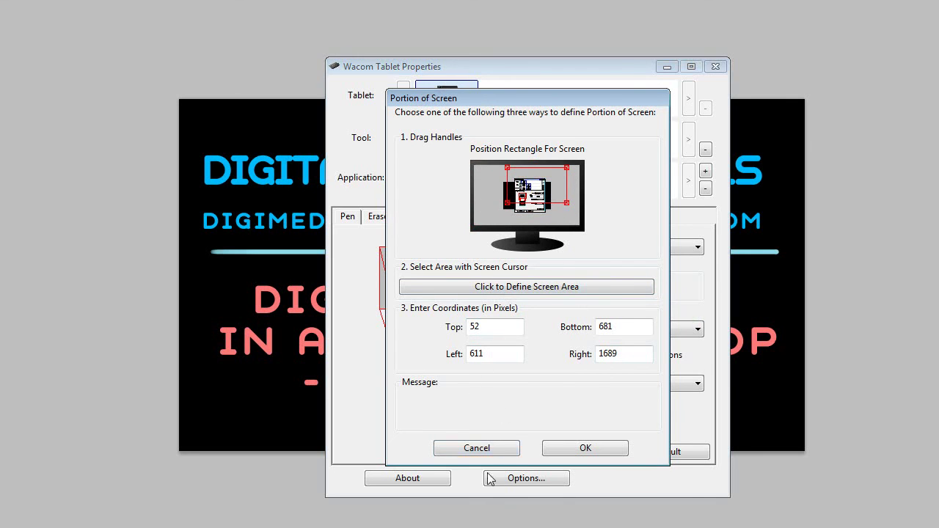
{"action": "left_click", "coordinate": [494, 449]}
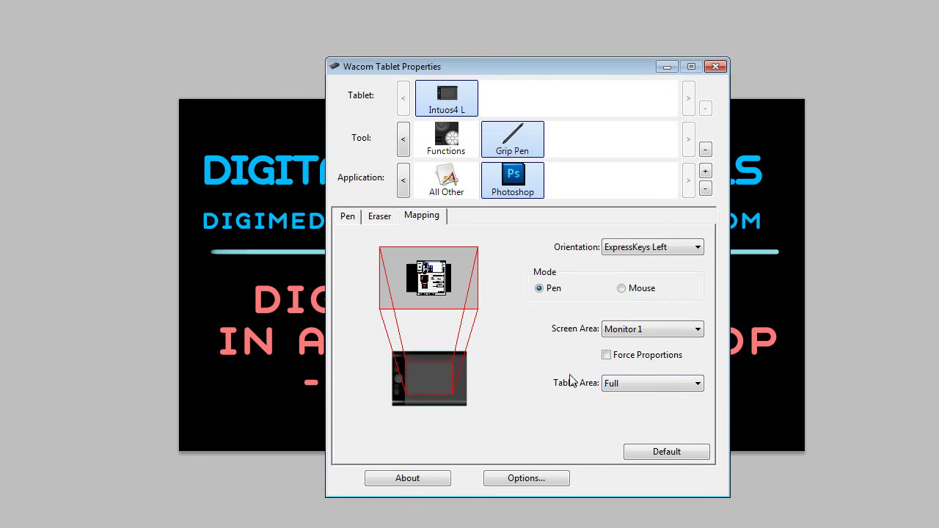
{"action": "left_click", "coordinate": [663, 389]}
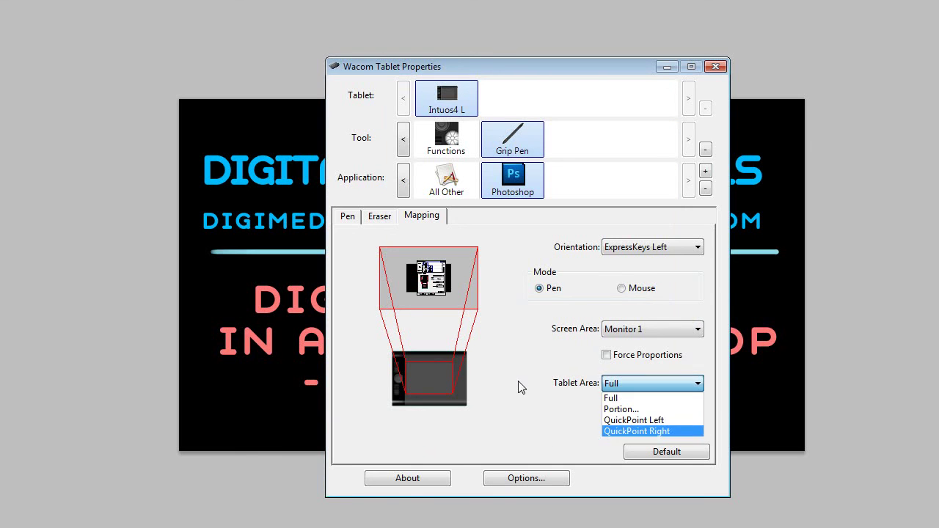
{"action": "left_click", "coordinate": [516, 385]}
{"action": "left_click", "coordinate": [633, 382]}
{"action": "left_click", "coordinate": [616, 409]}
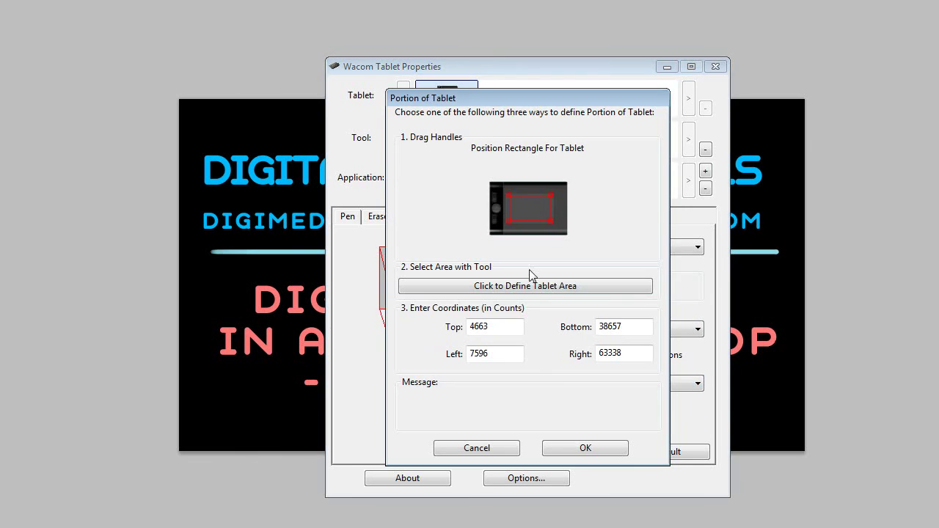
{"action": "left_click_drag", "start_coordinate": [530, 209], "coordinate": [544, 214]}
{"action": "left_click", "coordinate": [503, 444]}
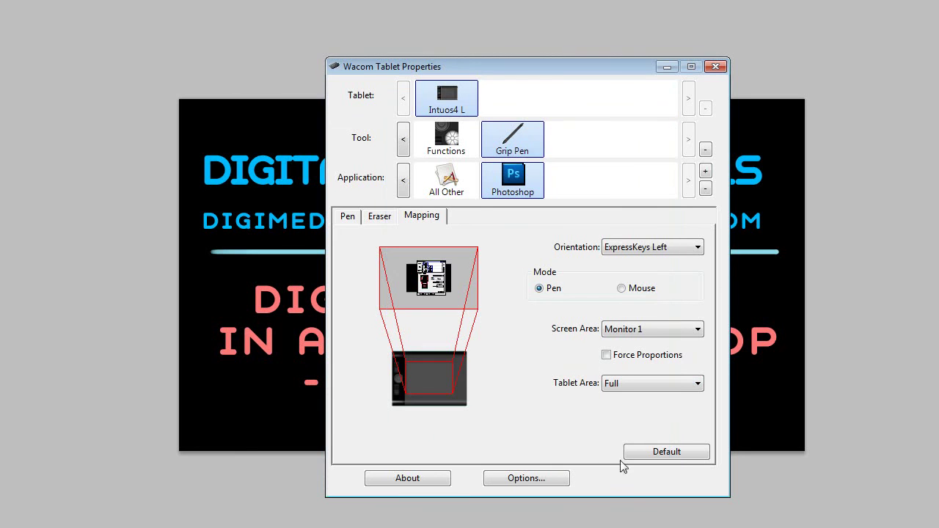
Step: Show the Functions ExpressKeys settings for All Other applications
{"action": "left_click", "coordinate": [450, 145]}
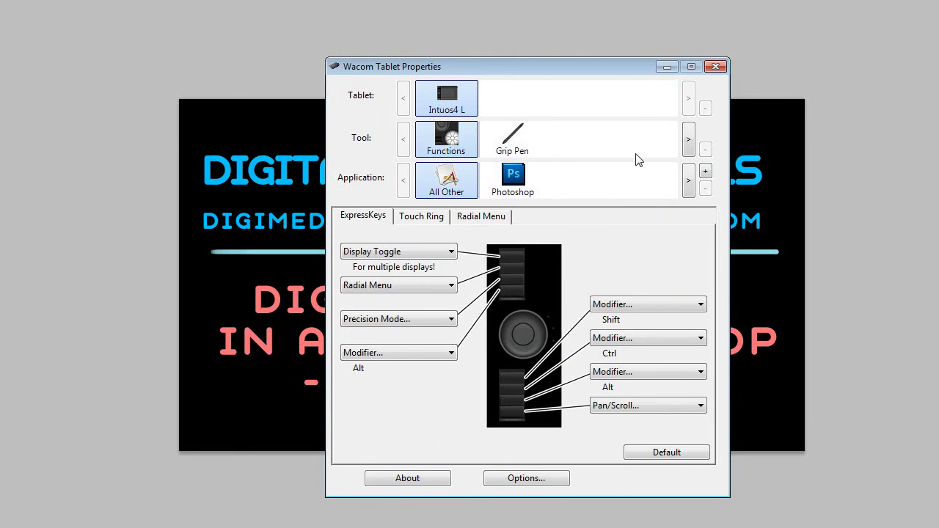